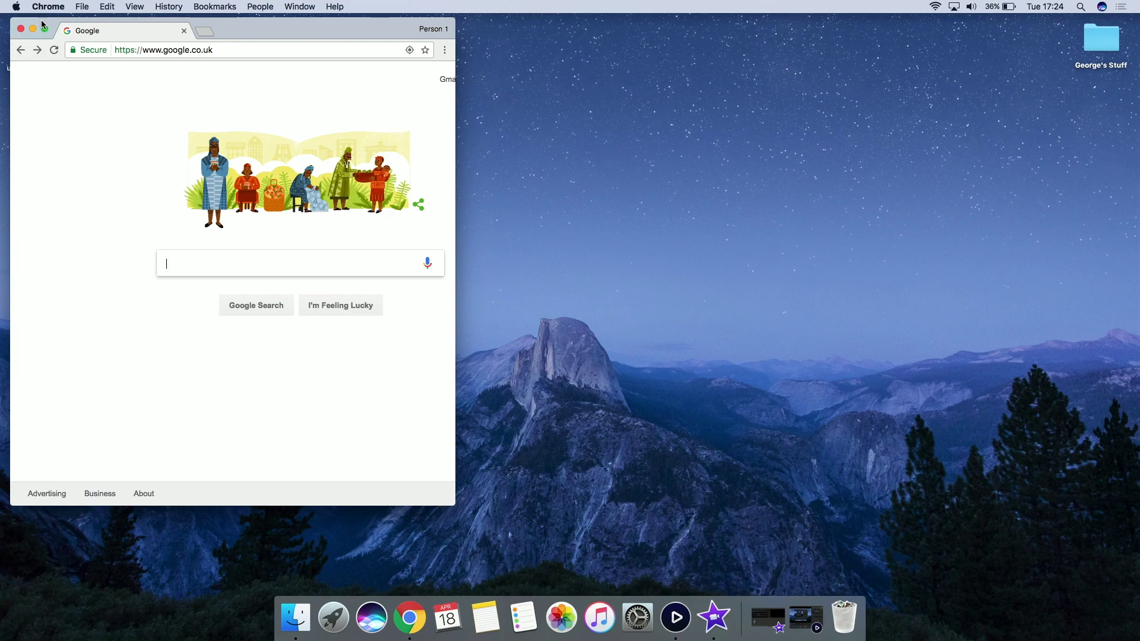
Maximize the browser window and go forward to the Bethesda.net home page
click(45, 30)
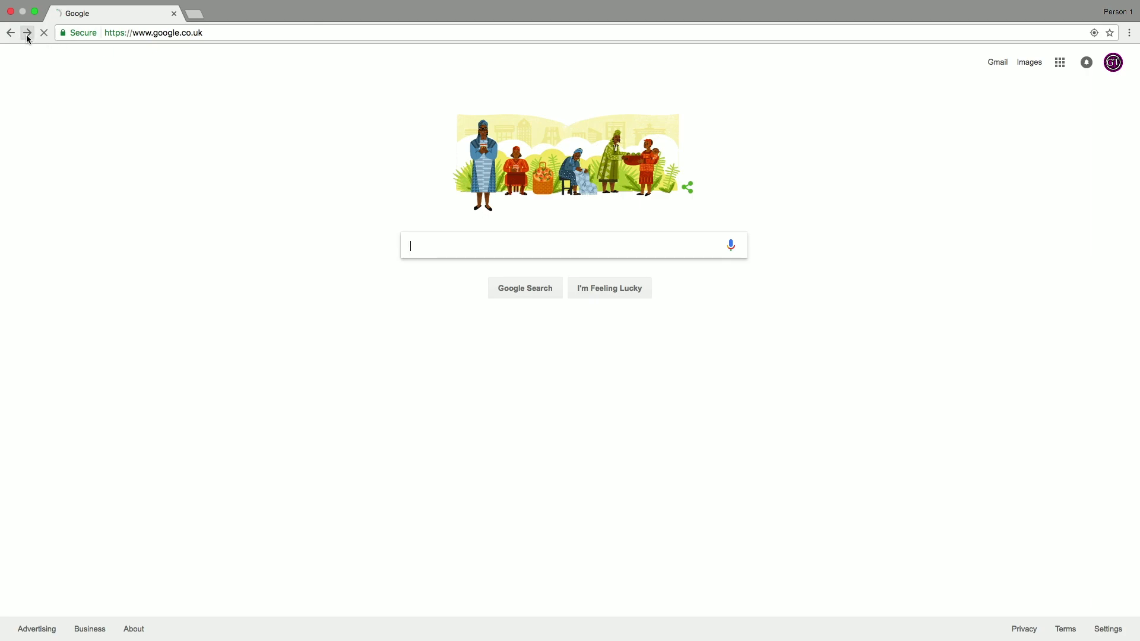
click(27, 34)
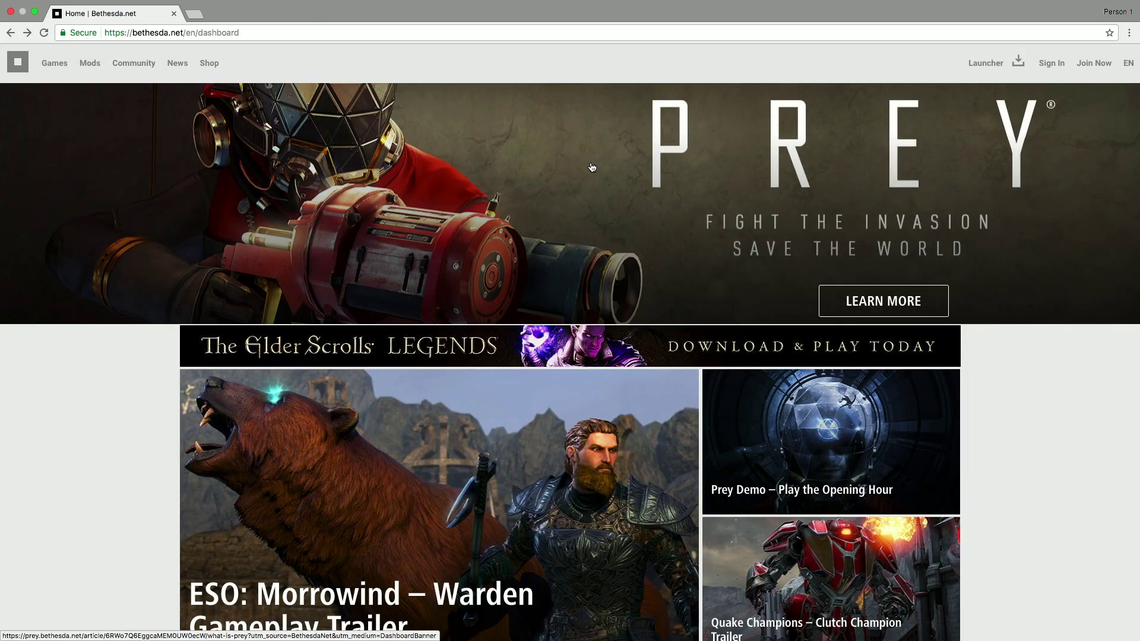
scroll(592, 168, down, 2)
scroll(743, 130, up, 2)
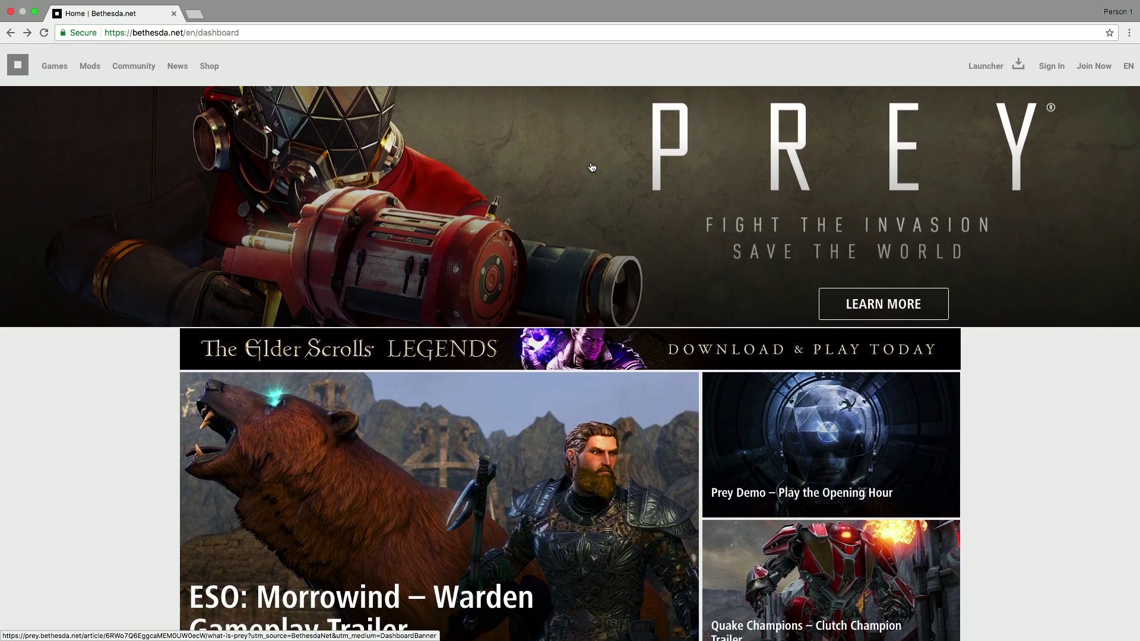
Open the Bethesda.net account registration page and look through its fields, terms of service and consent options
click(1098, 78)
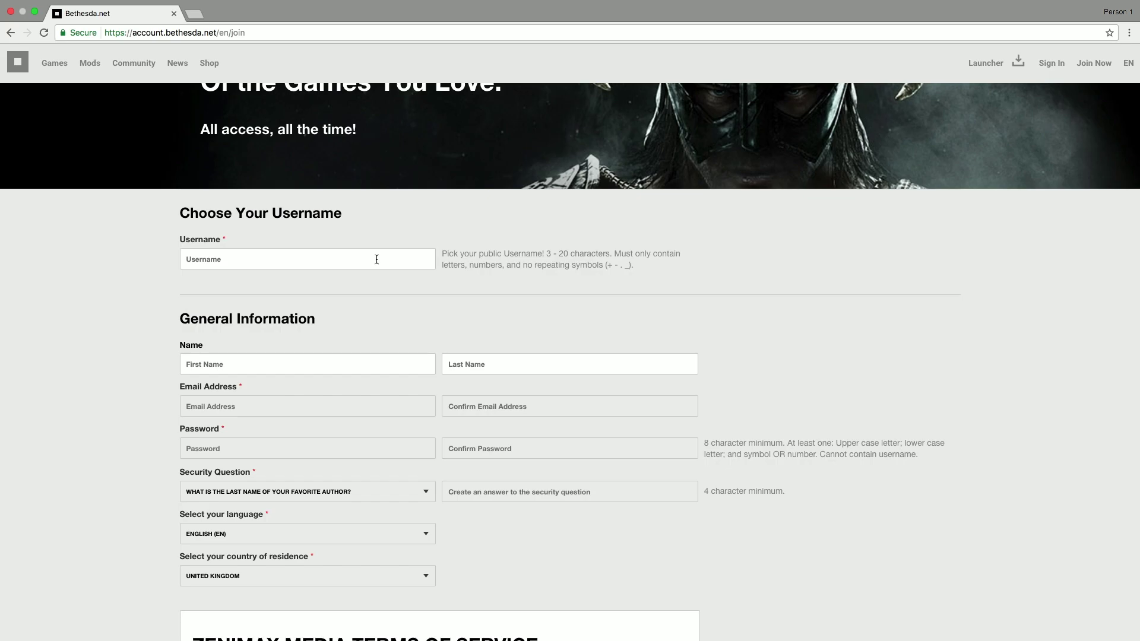
scroll(377, 260, down, 5)
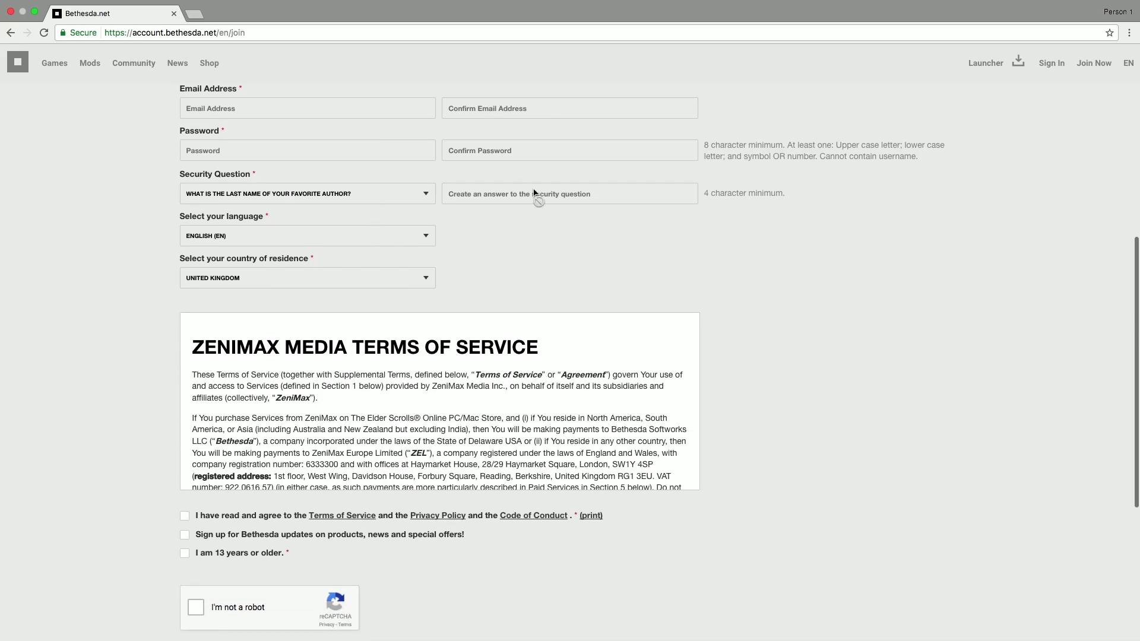
scroll(744, 415, down, 5)
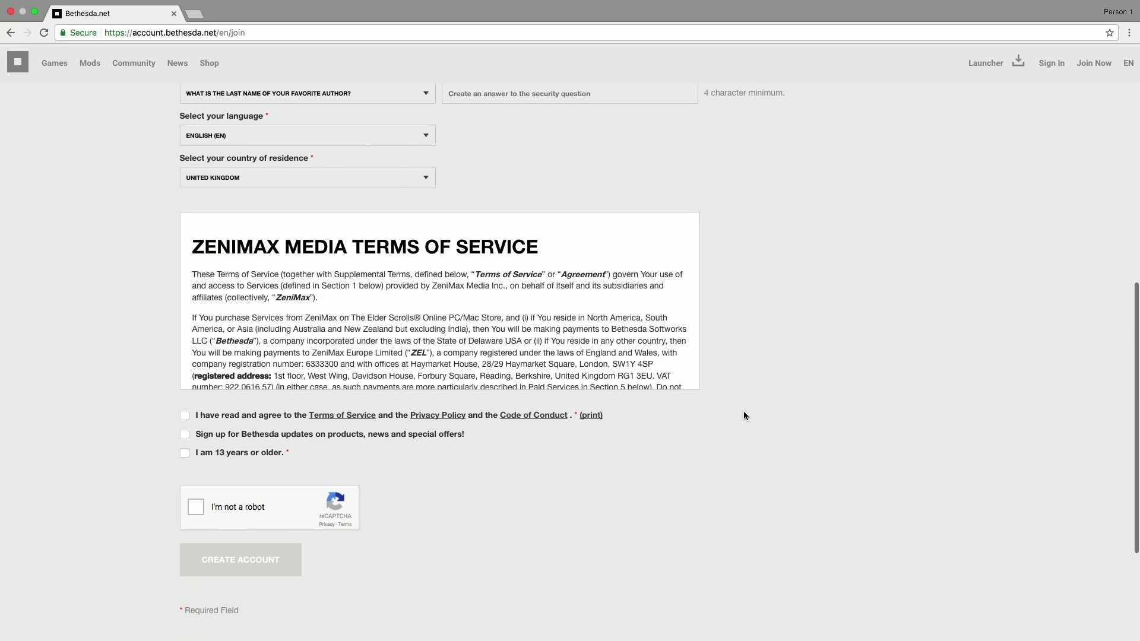
scroll(744, 415, up, 1)
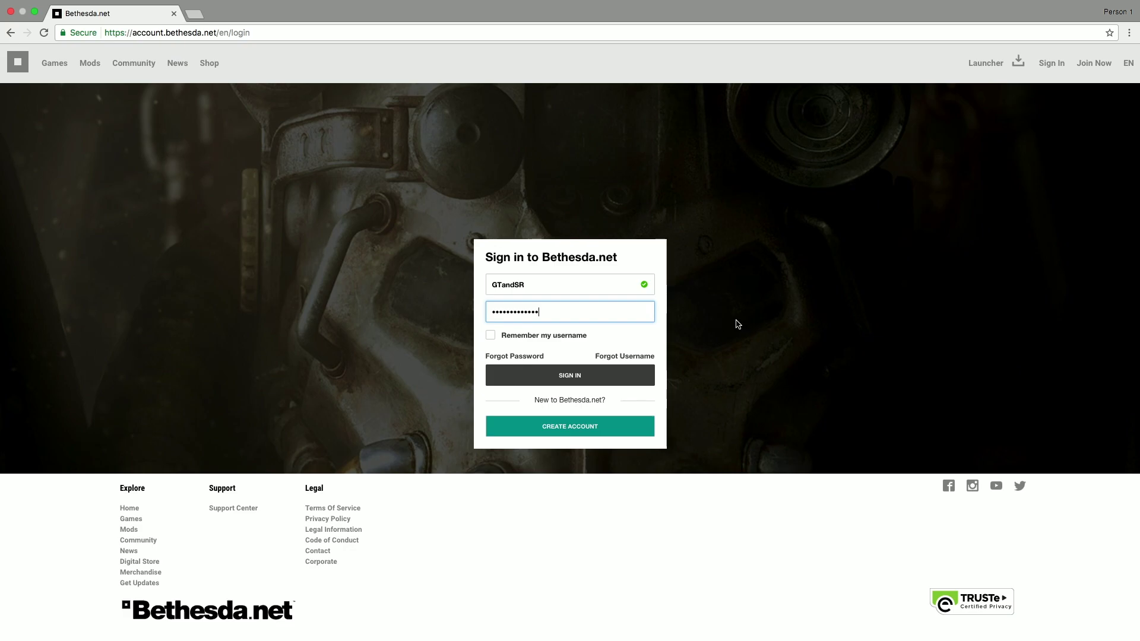
Sign in to Bethesda.net with the filled-in credentials and open the mods page for Skyrim Special Edition
click(592, 378)
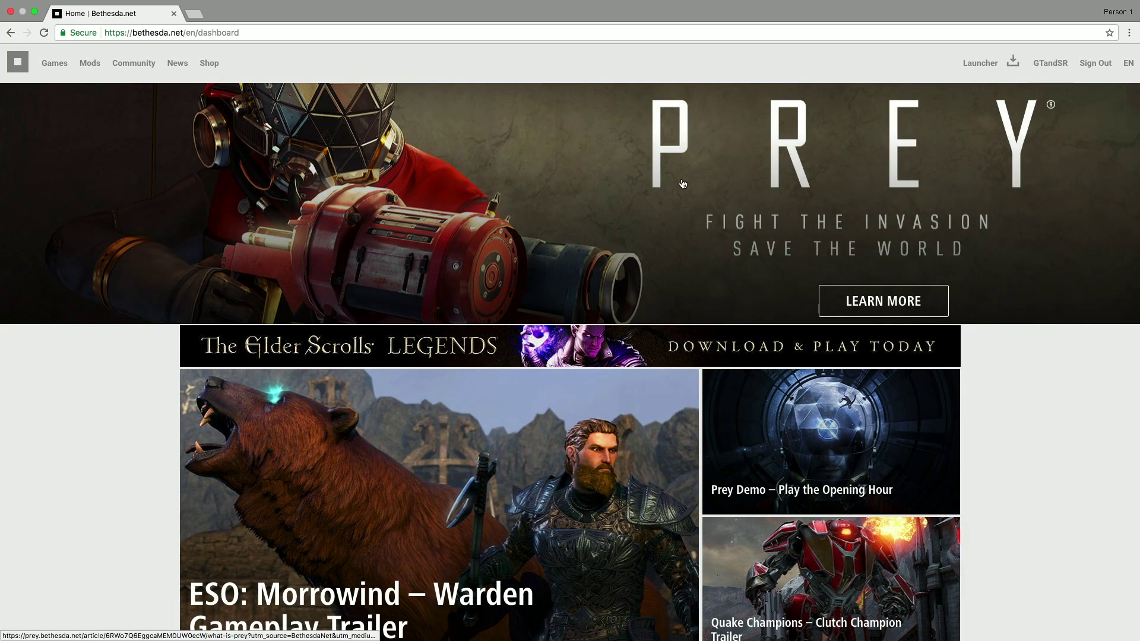
click(92, 72)
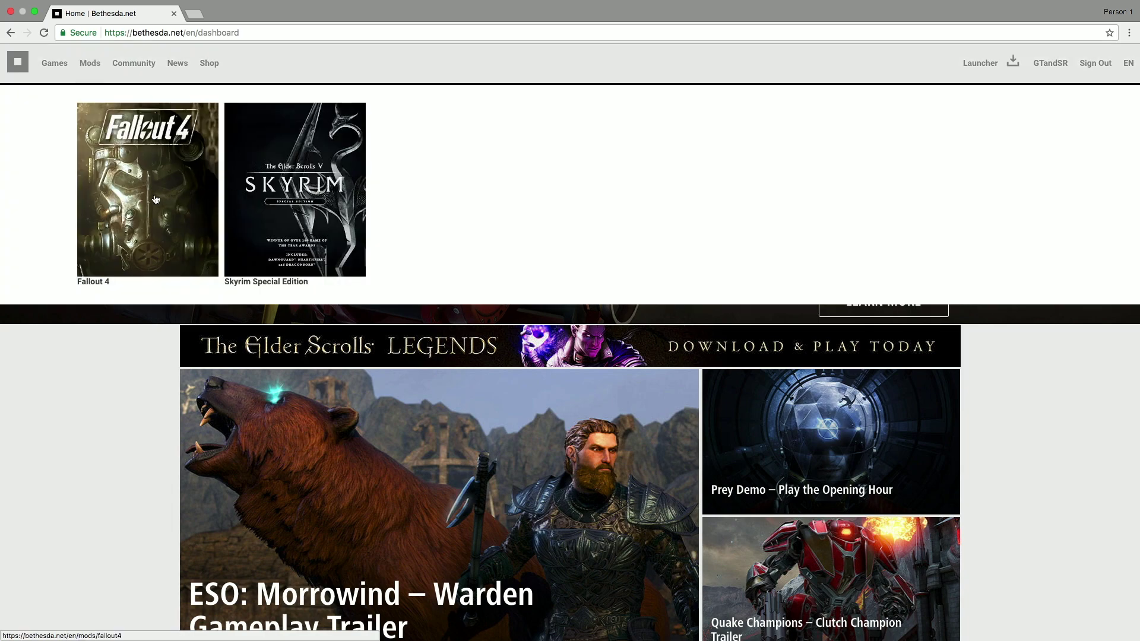
click(307, 233)
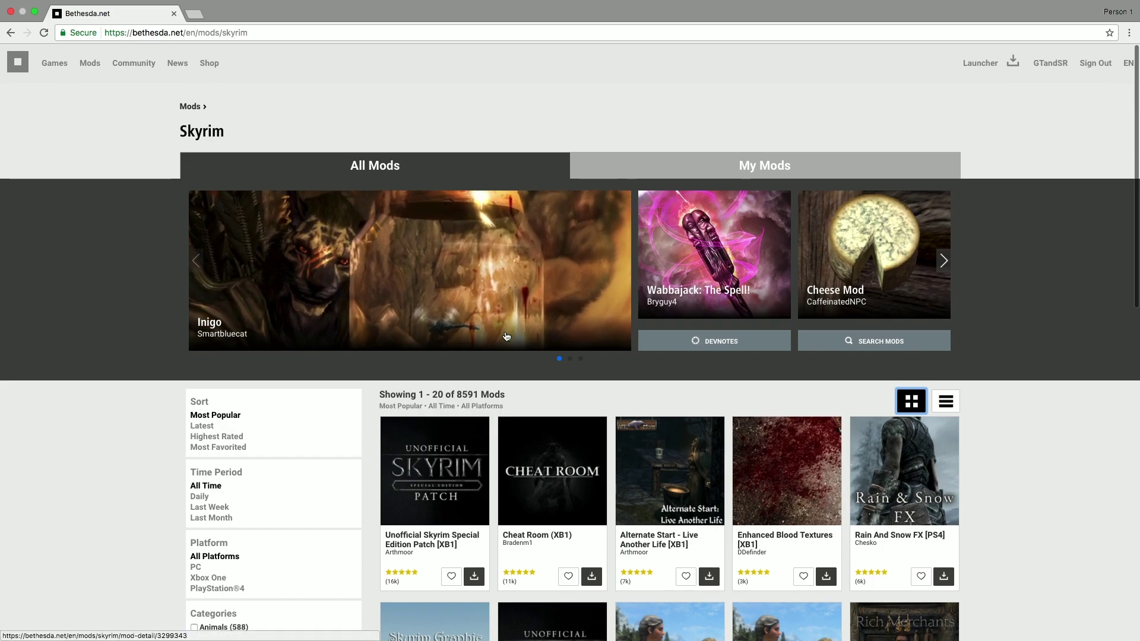
Browse the most popular Skyrim mods and filter the list to the PlayStation®4 platform
scroll(560, 481, down, 5)
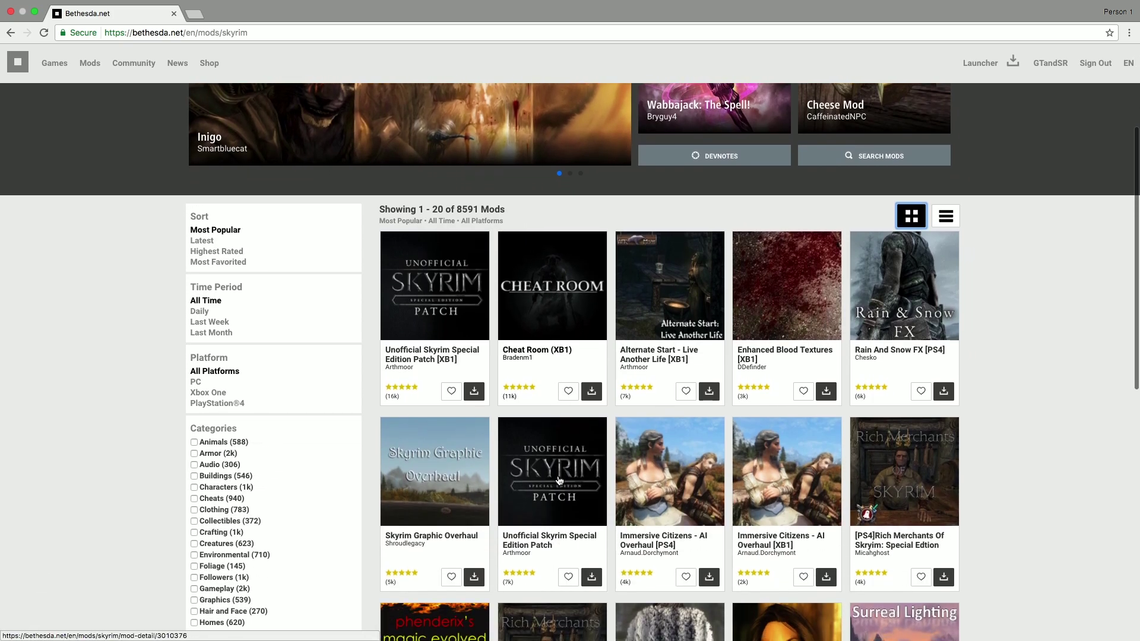
scroll(559, 481, down, 2)
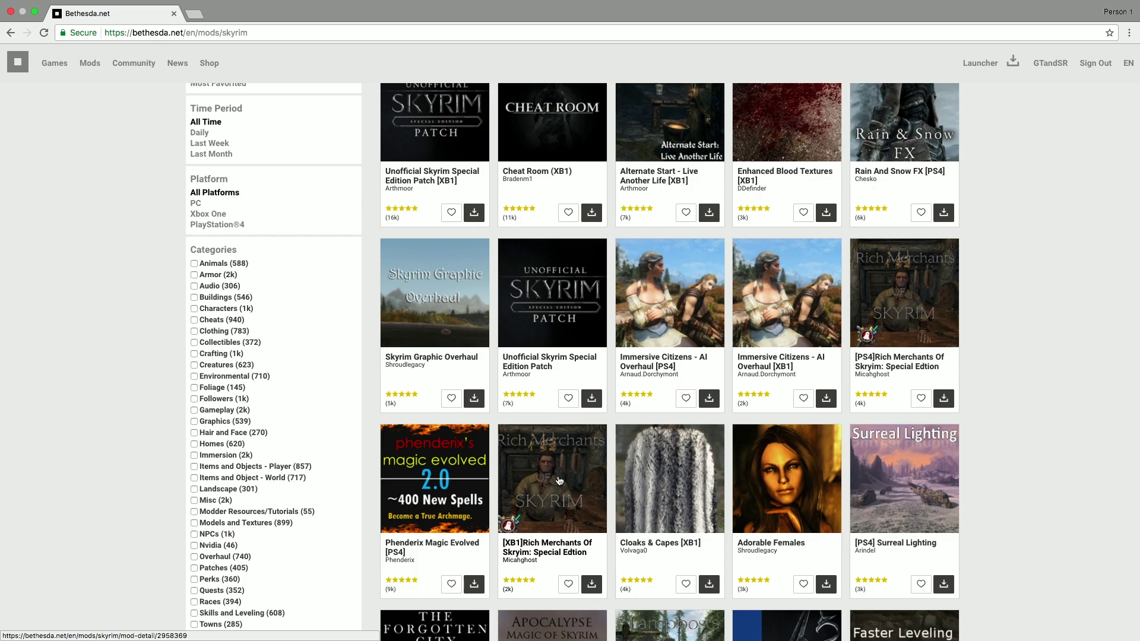
scroll(211, 495, up, 5)
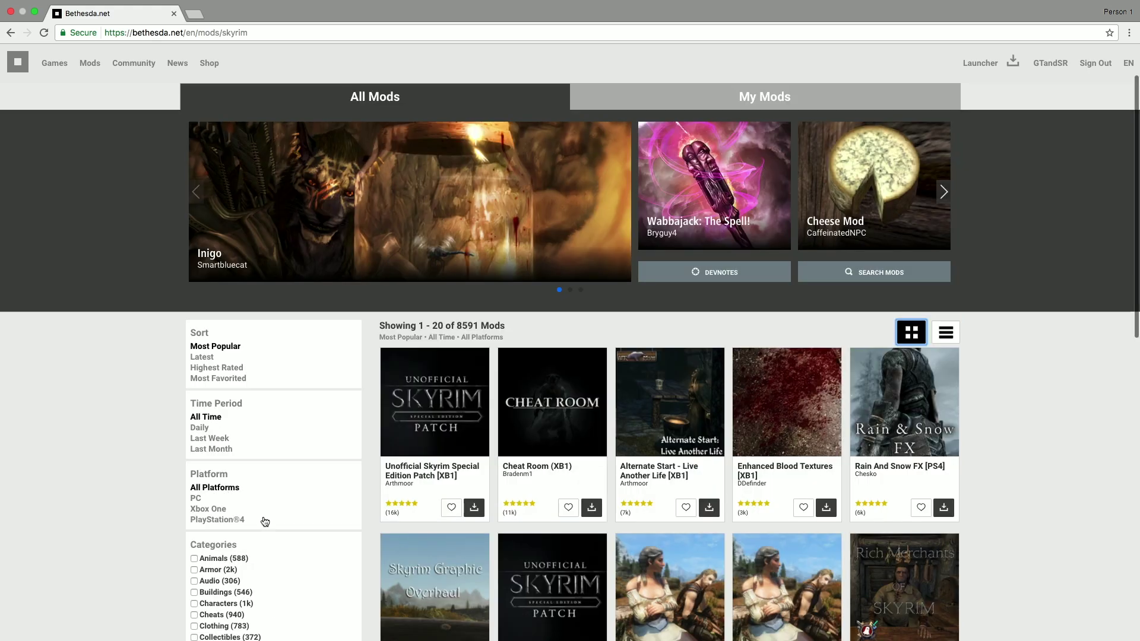
click(229, 521)
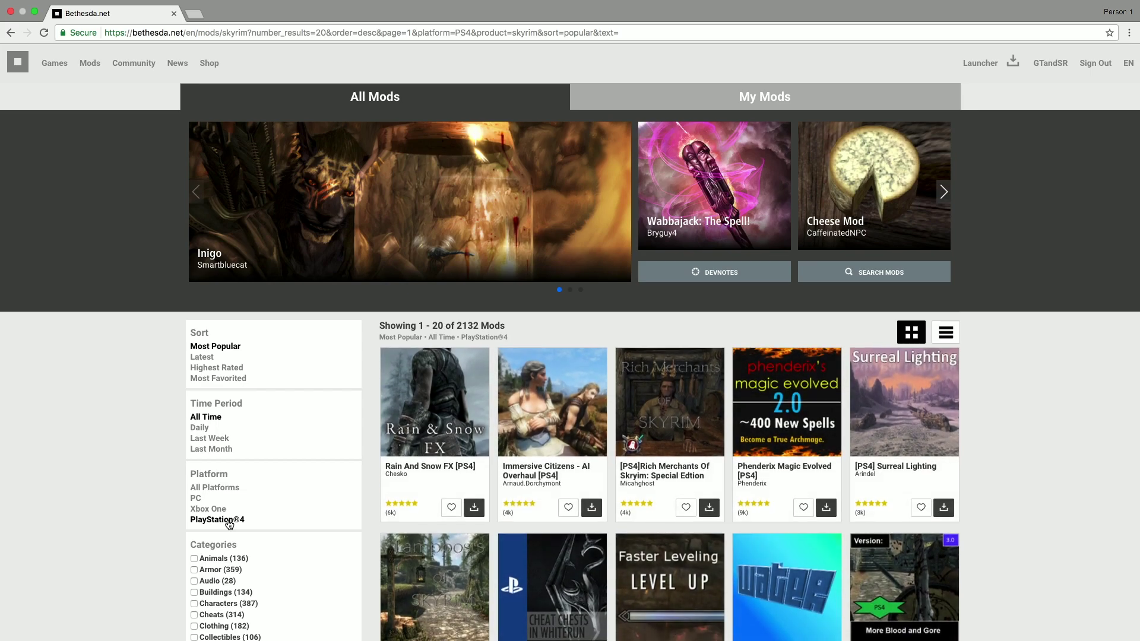
Try filtering the PlayStation®4 mods by the Animals and Clothing categories, and return to the list without category filters
scroll(526, 538, down, 5)
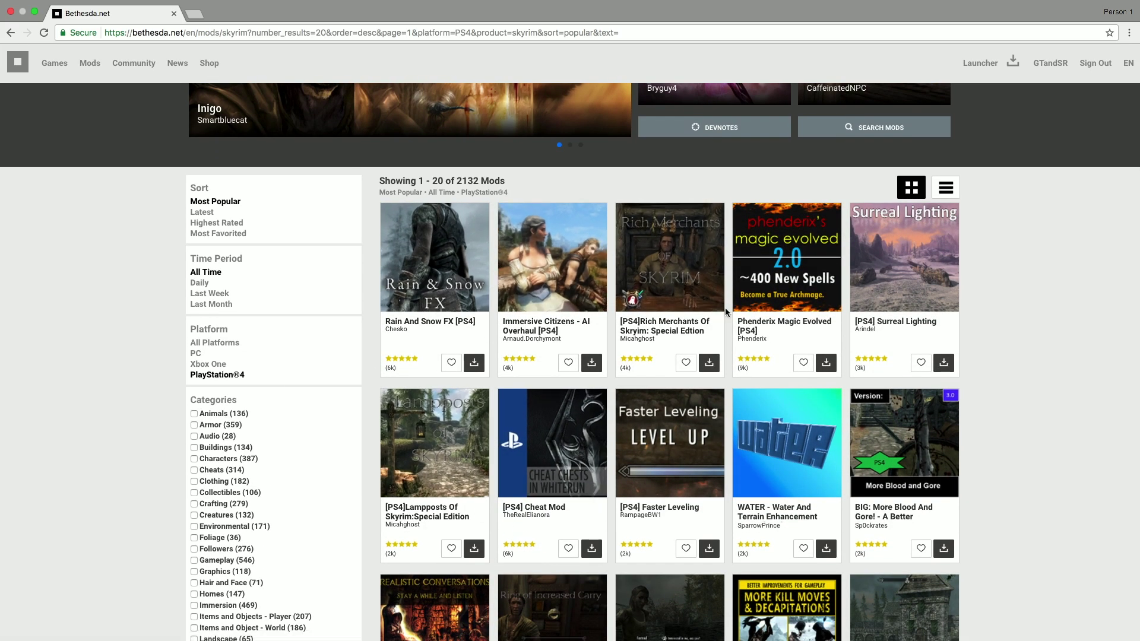
scroll(349, 174, down, 5)
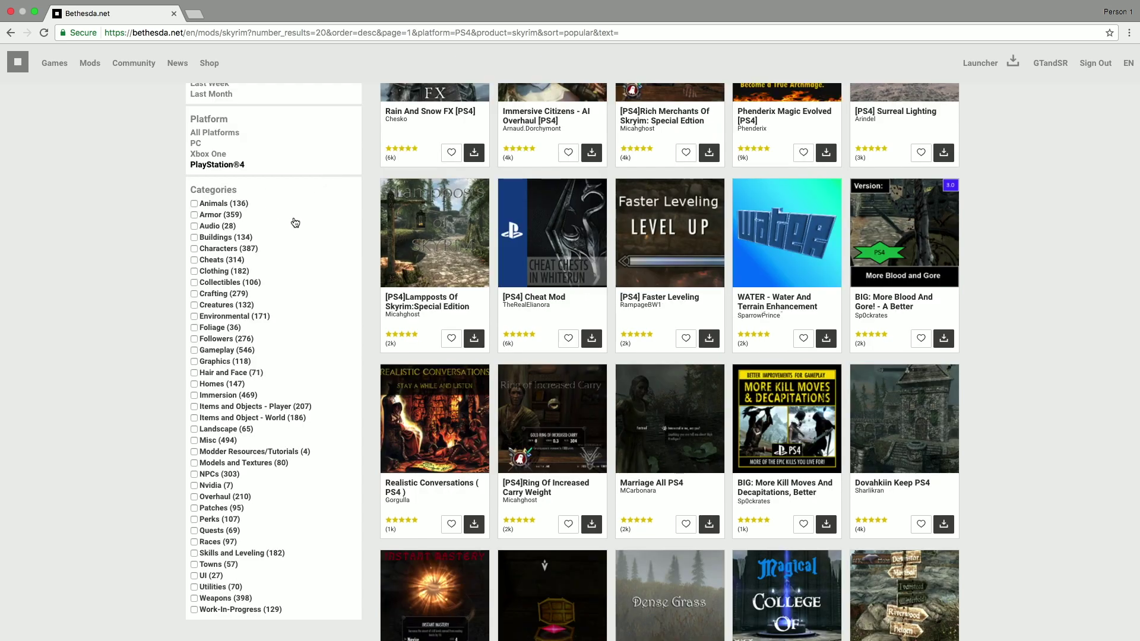
click(225, 205)
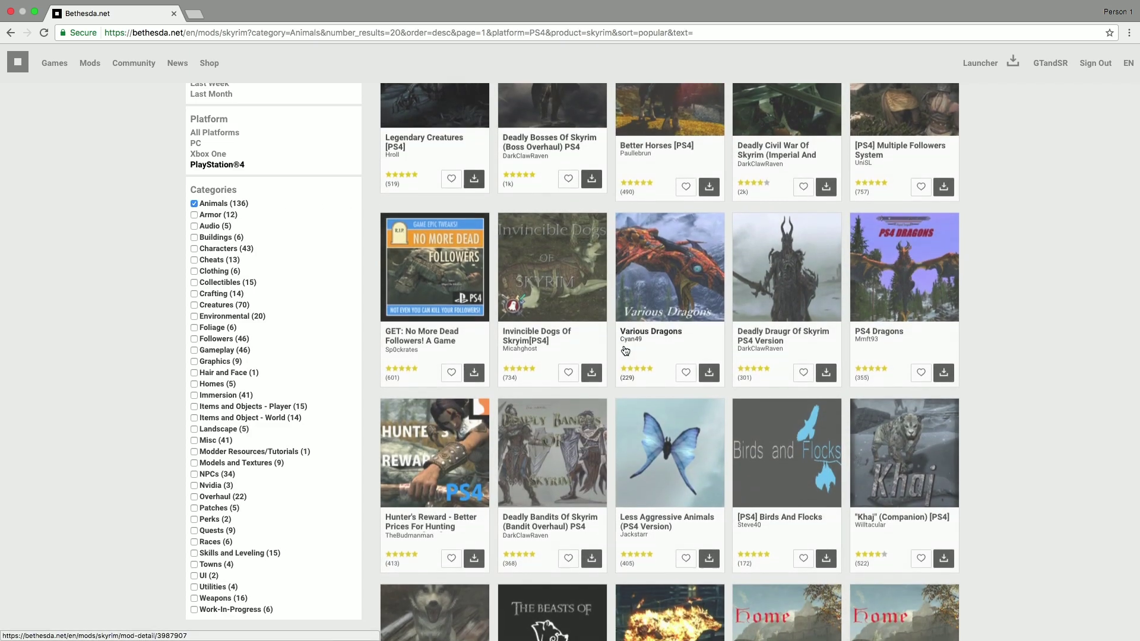
scroll(625, 350, down, 2)
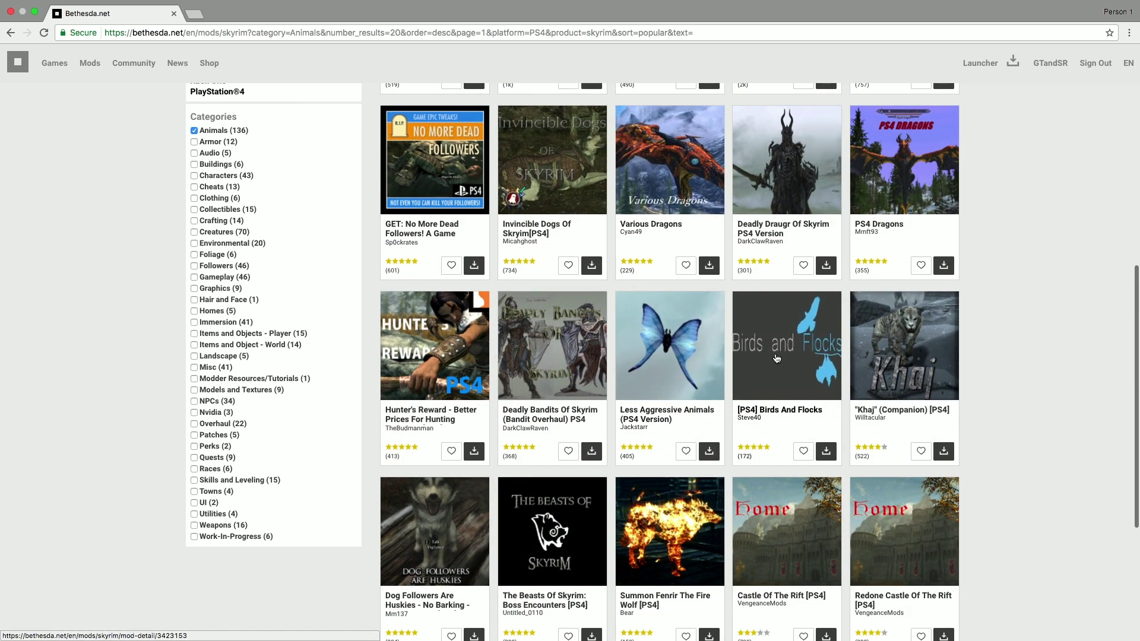
click(215, 198)
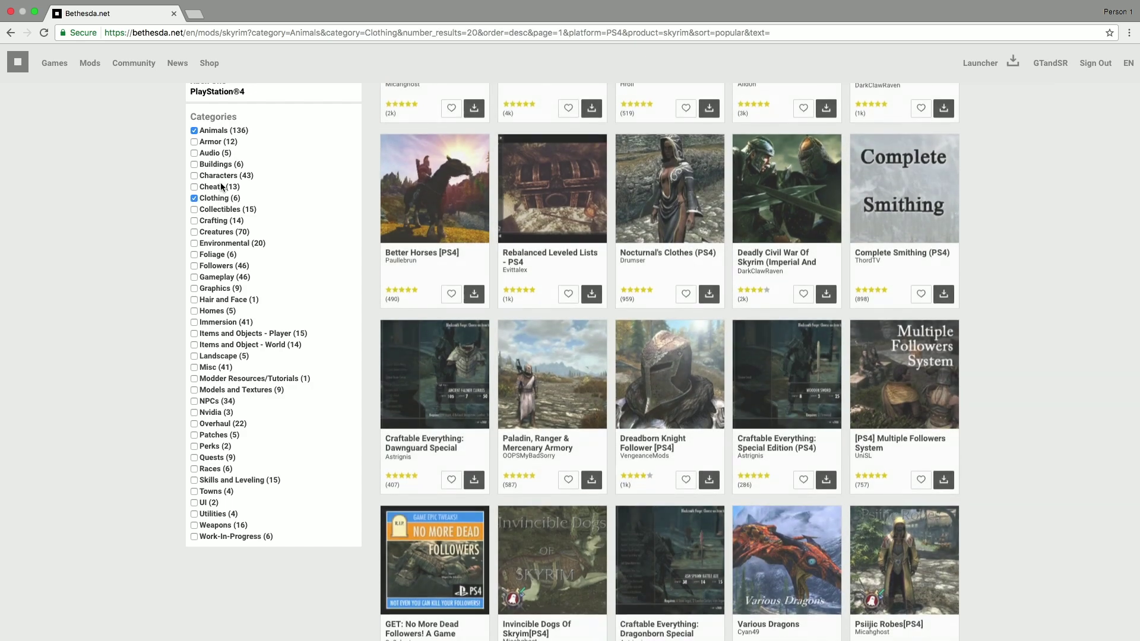
click(220, 186)
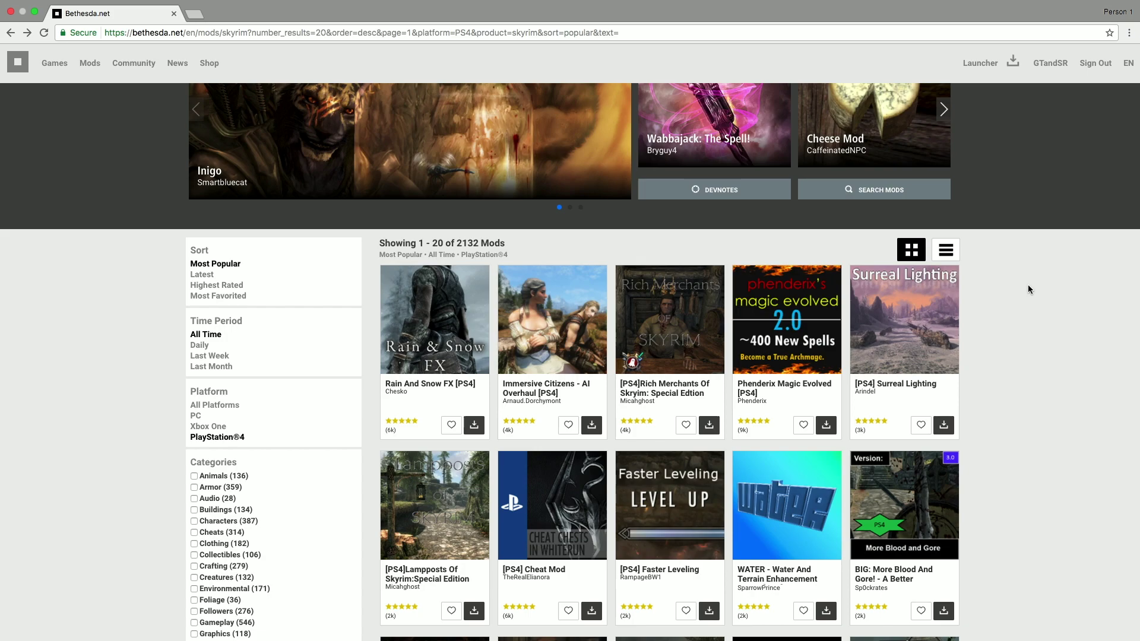
Open the [PS4] Surreal Lighting mod, review its description and version history, and add it to the library
click(920, 338)
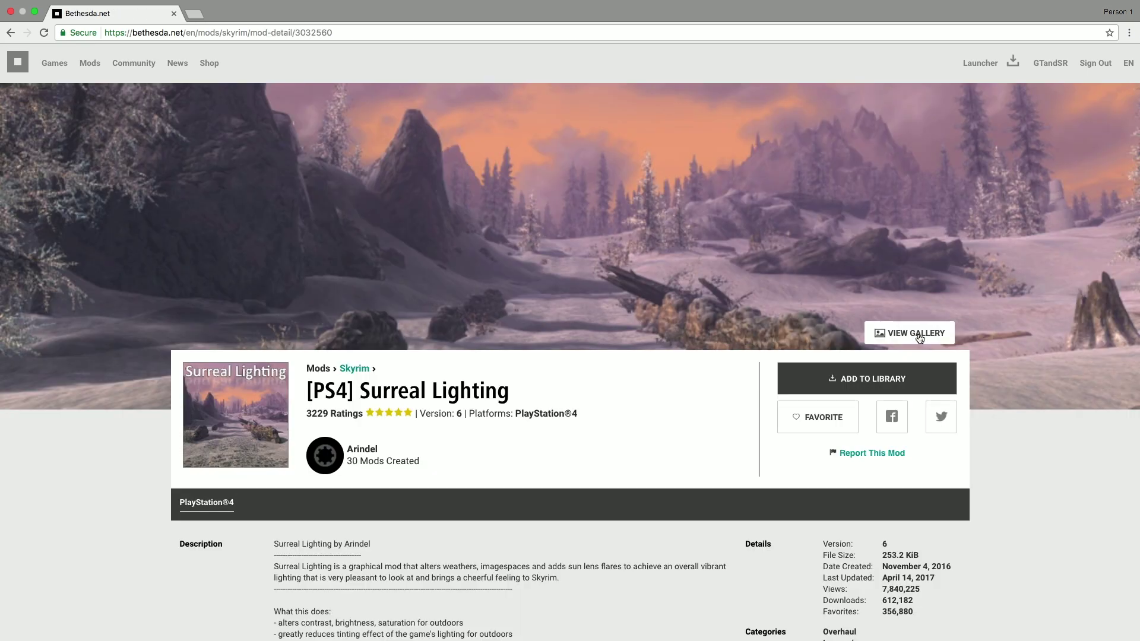
scroll(390, 357, down, 3)
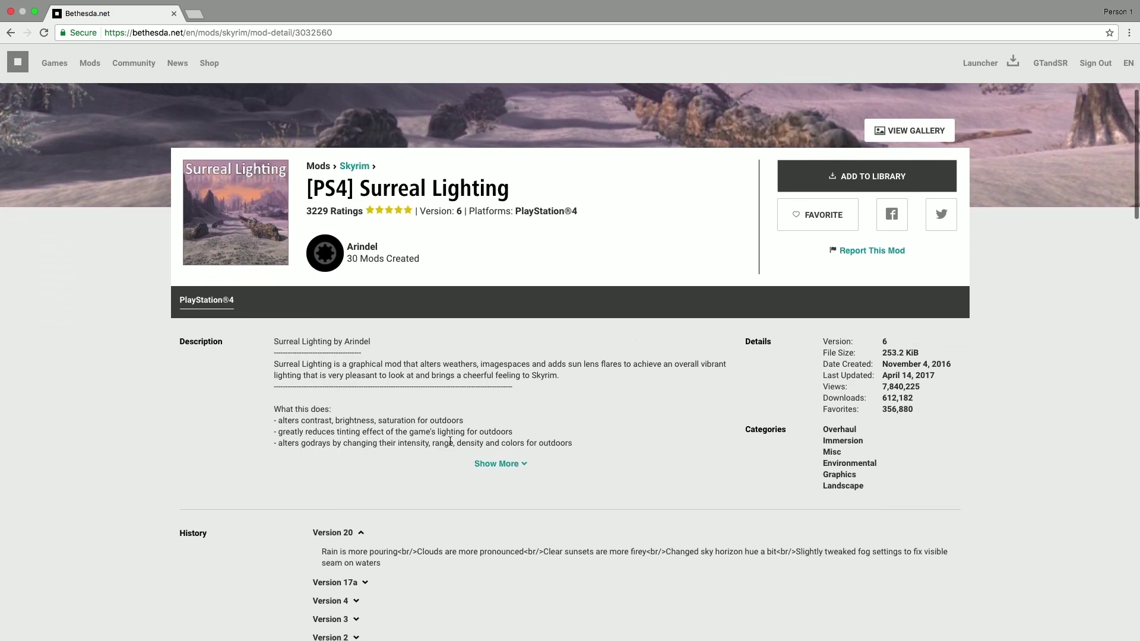
scroll(450, 442, down, 2)
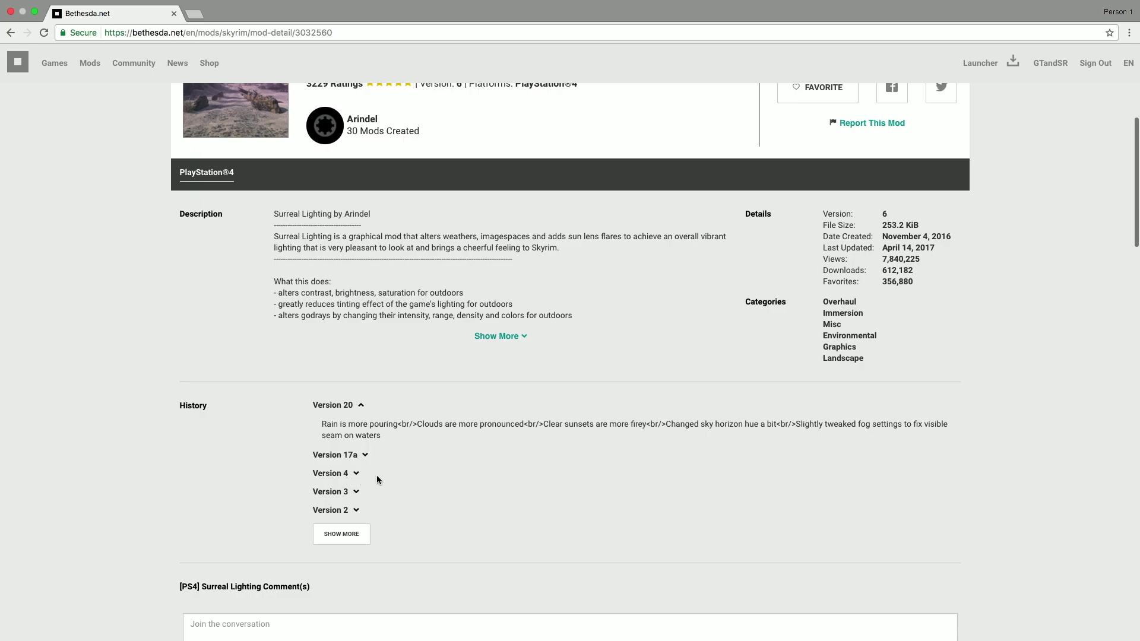
scroll(378, 480, up, 4)
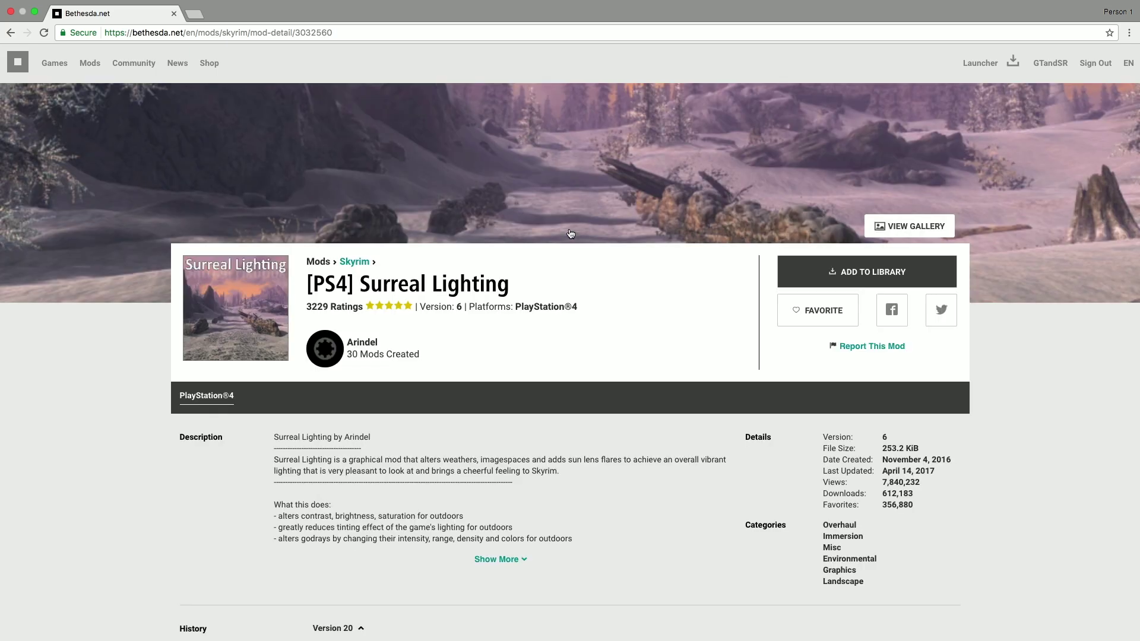
click(850, 274)
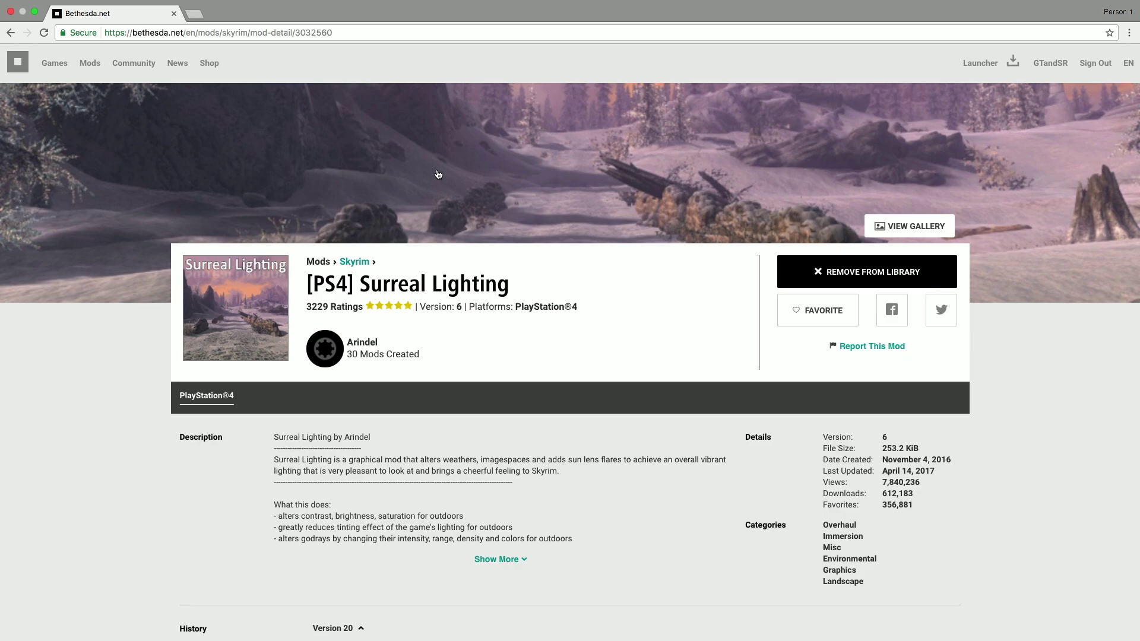
key(super+bracketleft)
scroll(641, 362, down, 4)
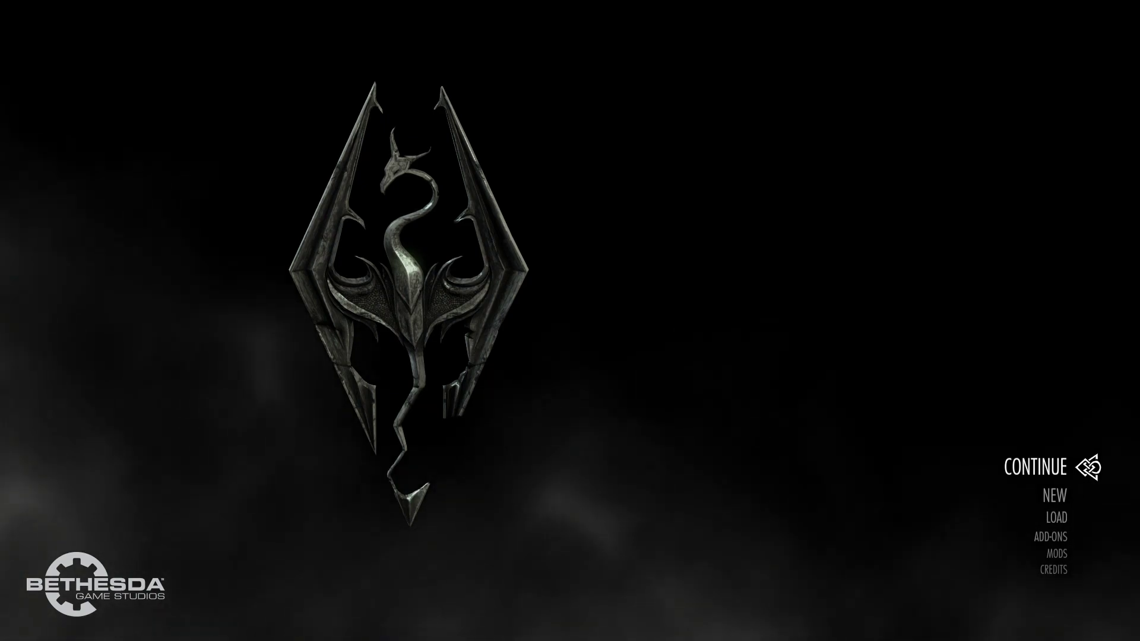
Switch to Skyrim on the PlayStation 4 and open Mods from the main menu
key(Down)
key(Down)
key(Down)
key(Down)
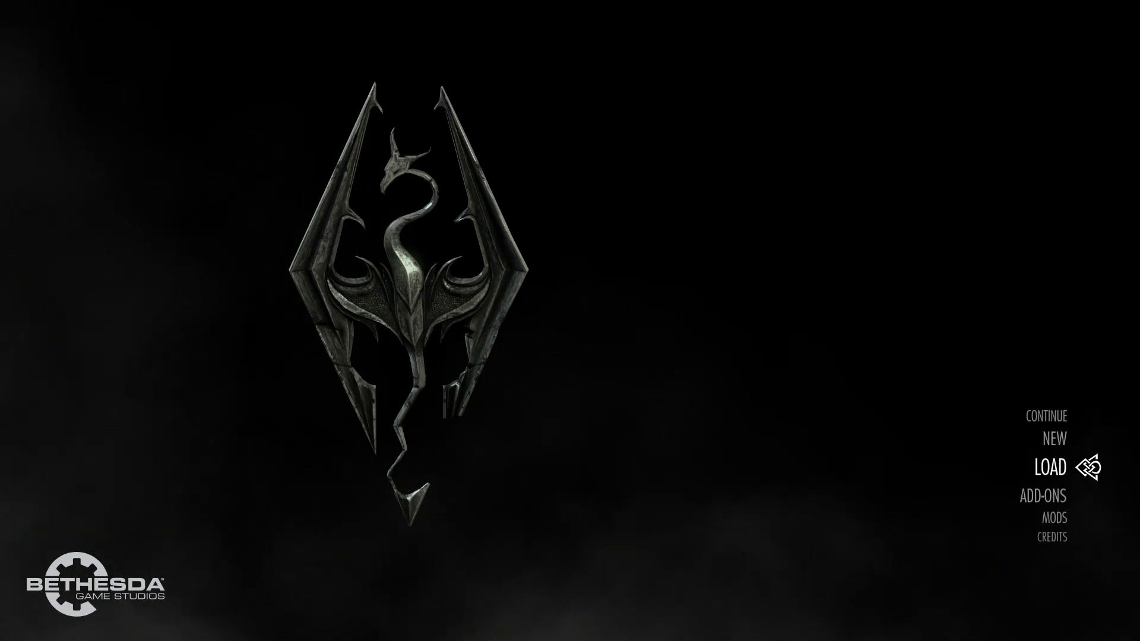
key(Return)
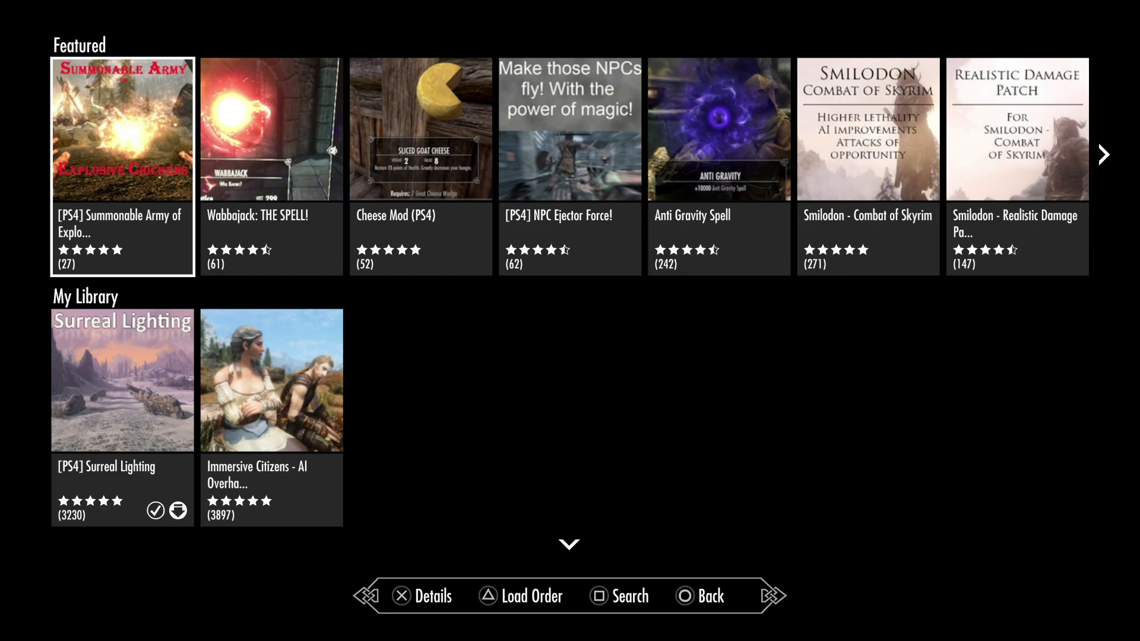
Disable the [PS4] Surreal Lighting mod in My Library and select the Immersive Citizens mod
click(122, 416)
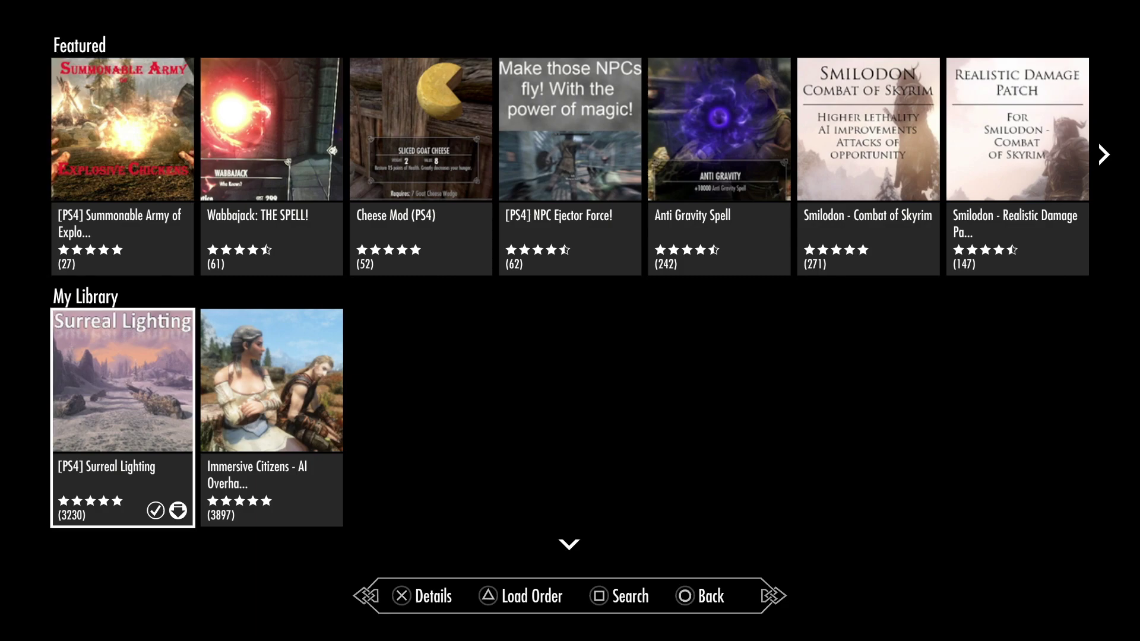
click(271, 416)
click(123, 416)
click(271, 415)
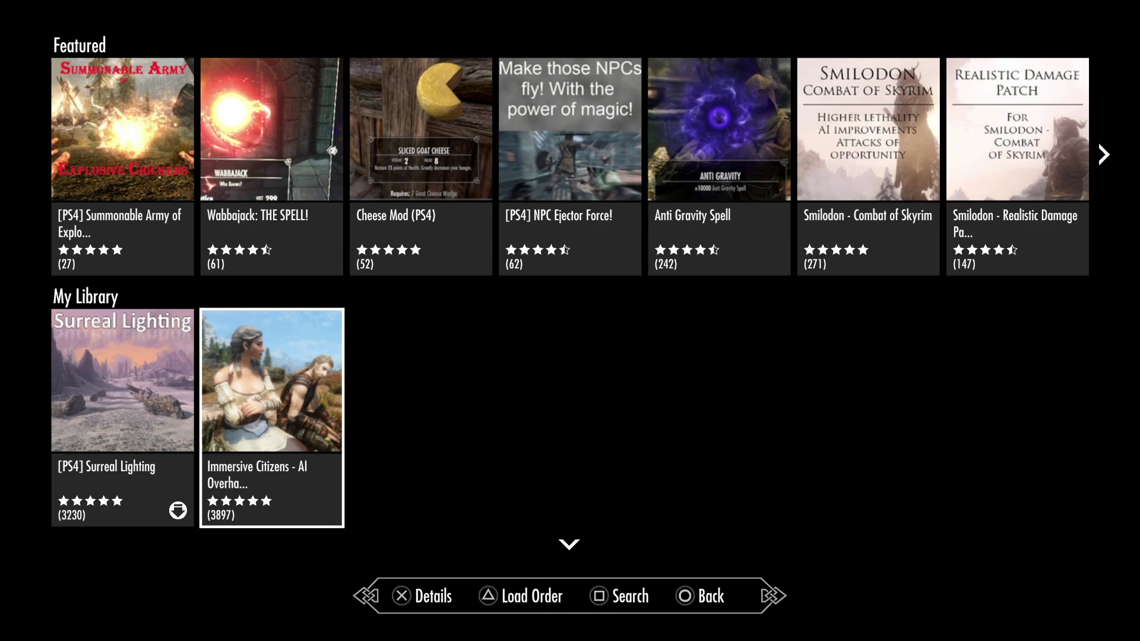
Open the details of Immersive Citizens - AI Overhaul in My Library and download the mod
key(Up)
key(Left)
key(Right)
key(Right)
key(Right)
key(Return)
key(Down)
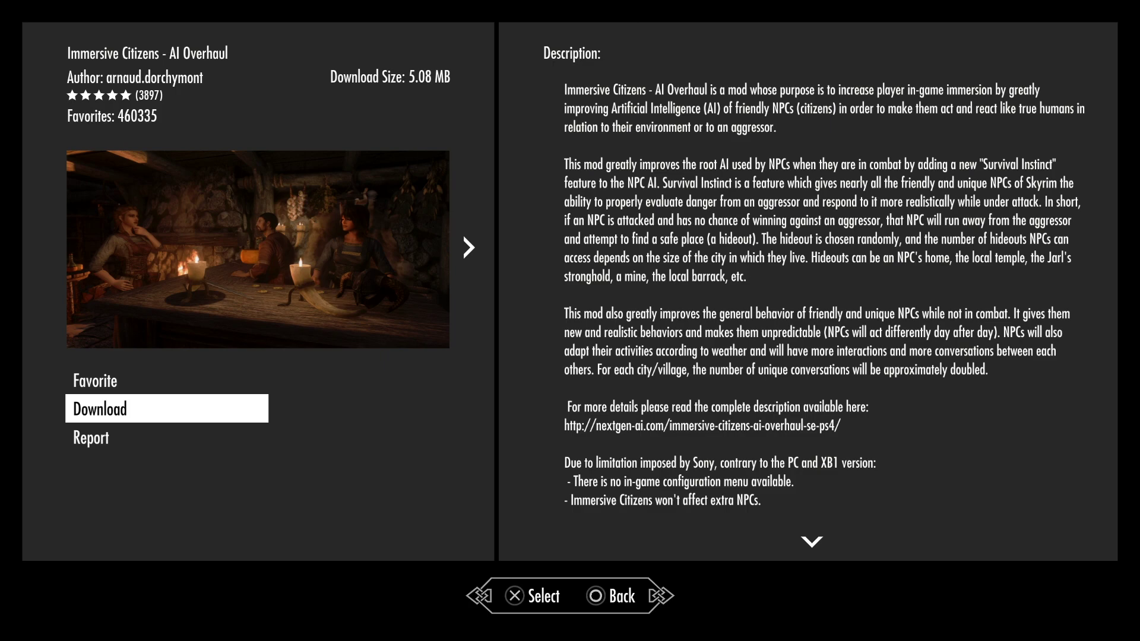
key(Return)
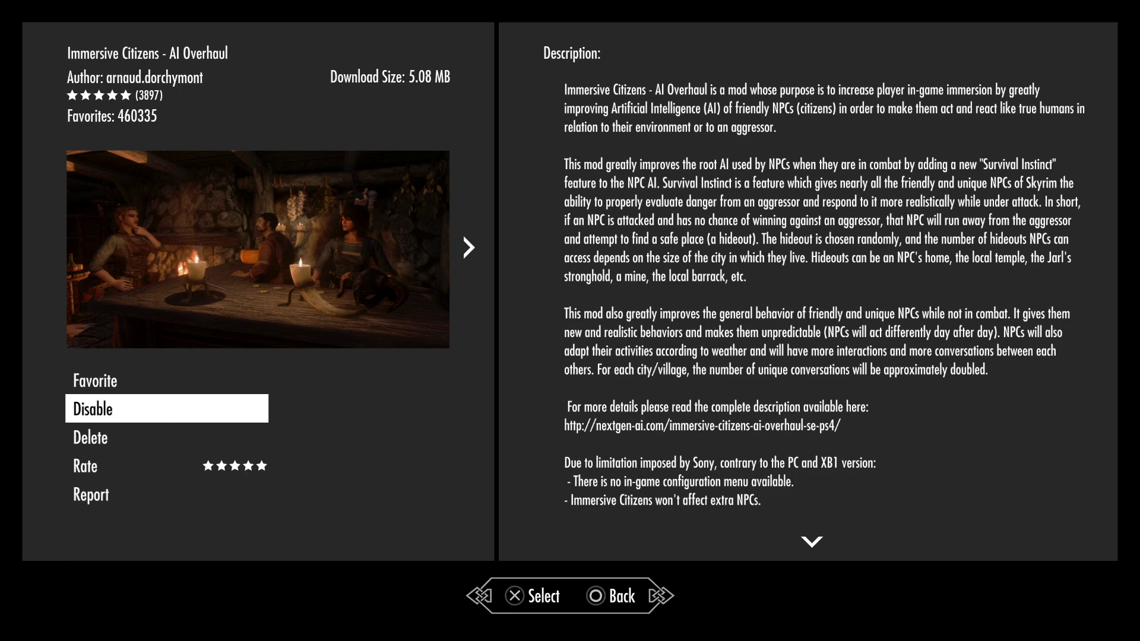
Look through the Favorite, Disable, Delete, Rate and Report options of Immersive Citizens and return to the mod overview
key(Up)
key(Down)
key(Down)
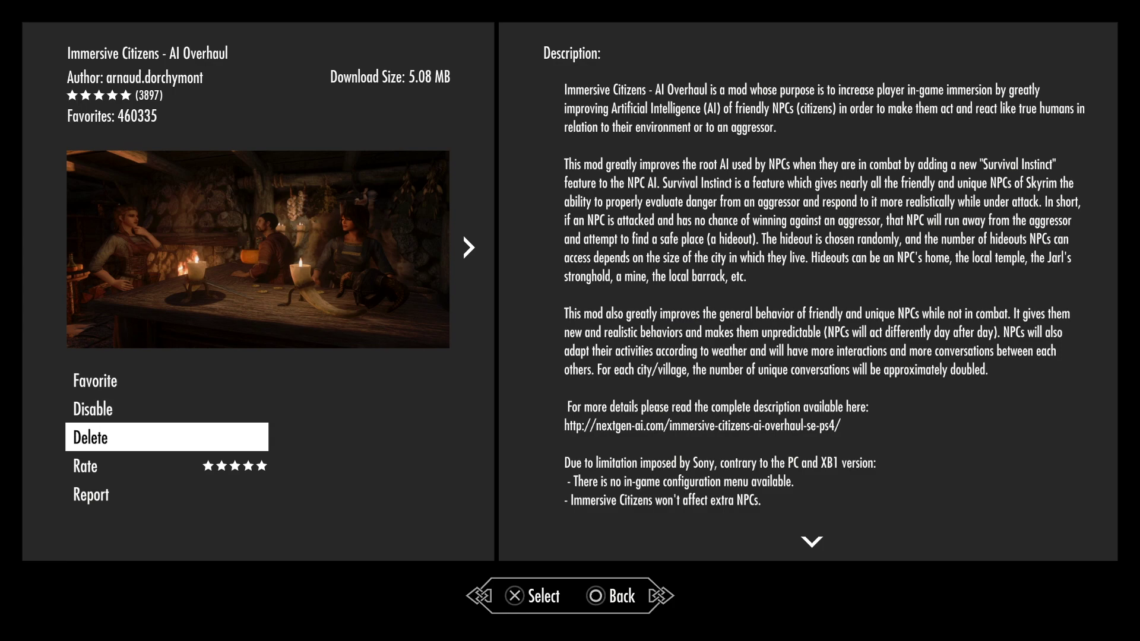
key(Down)
key(Down)
key(Up)
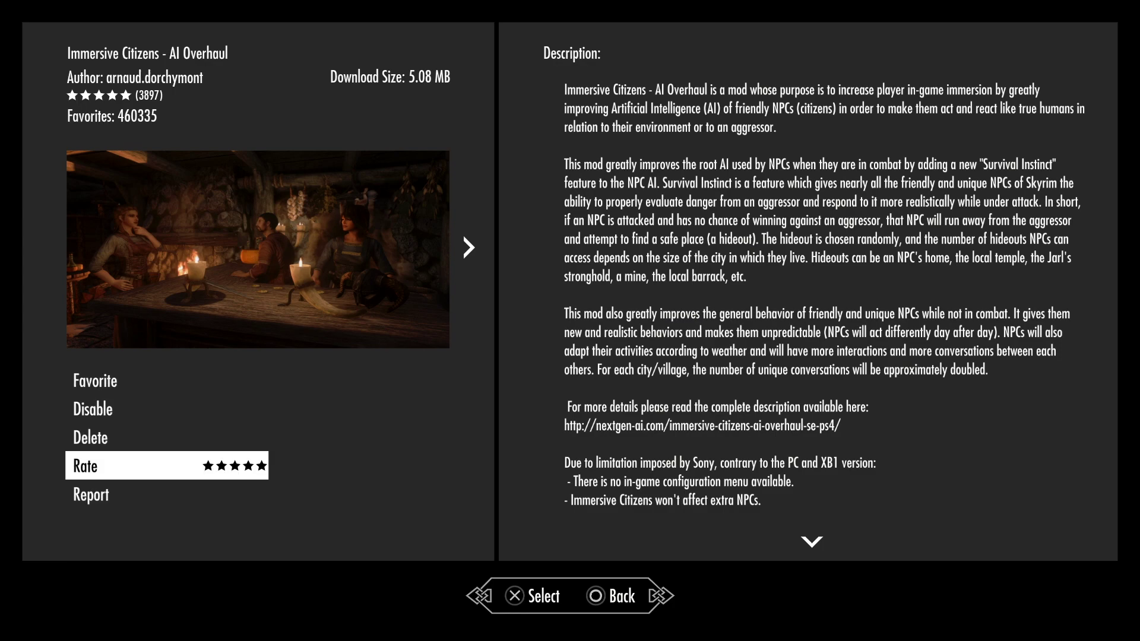
key(Left)
key(Escape)
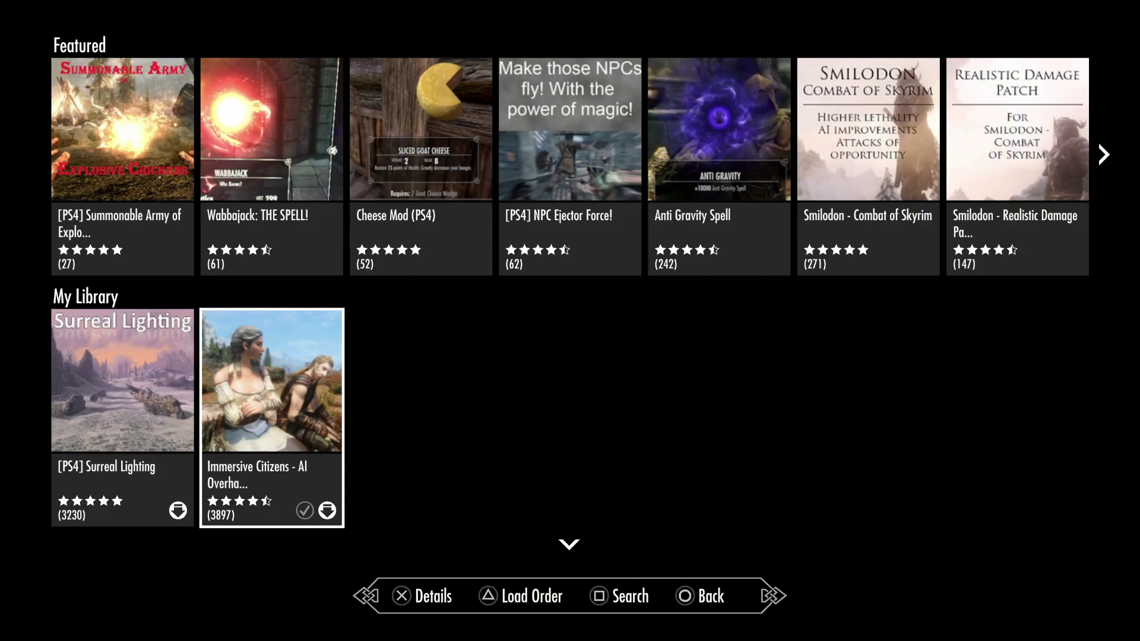
Compare the status marks of Surreal Lighting and Immersive Citizens in My Library
key(Left)
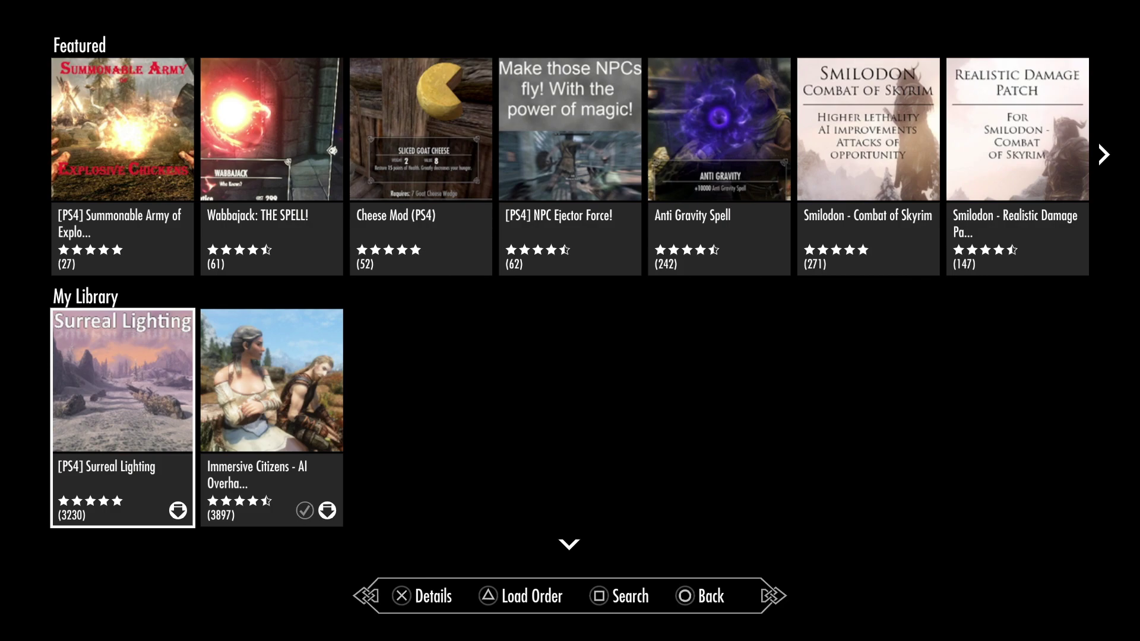
key(Right)
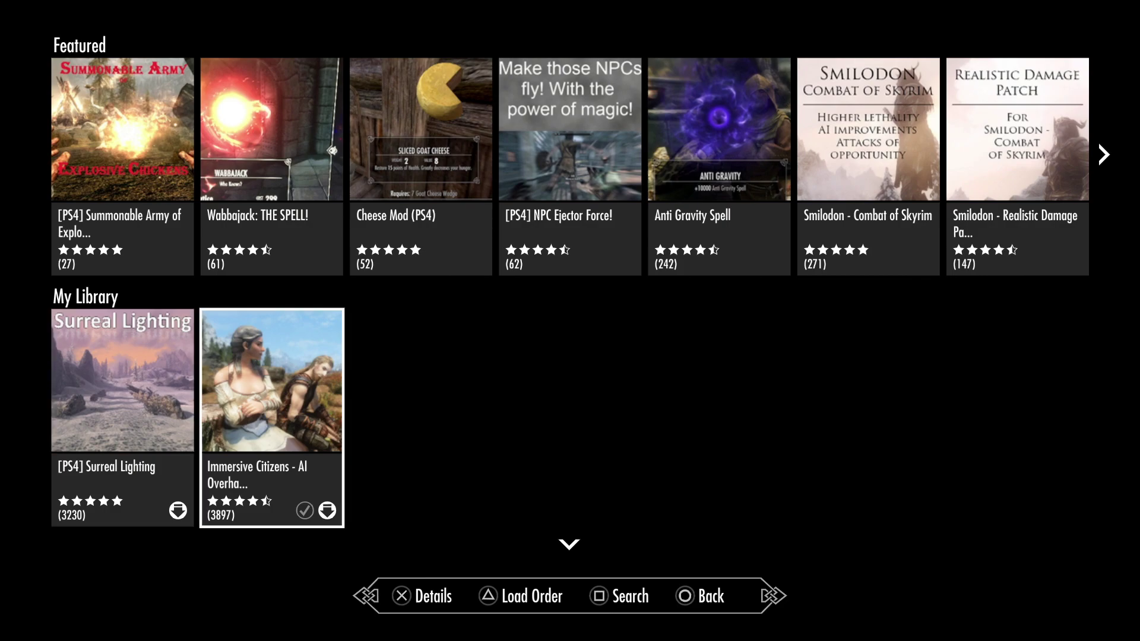
key(Left)
key(Right)
key(Left)
Continue from the last saved game and walk the character forward to see the mods in play
key(Return)
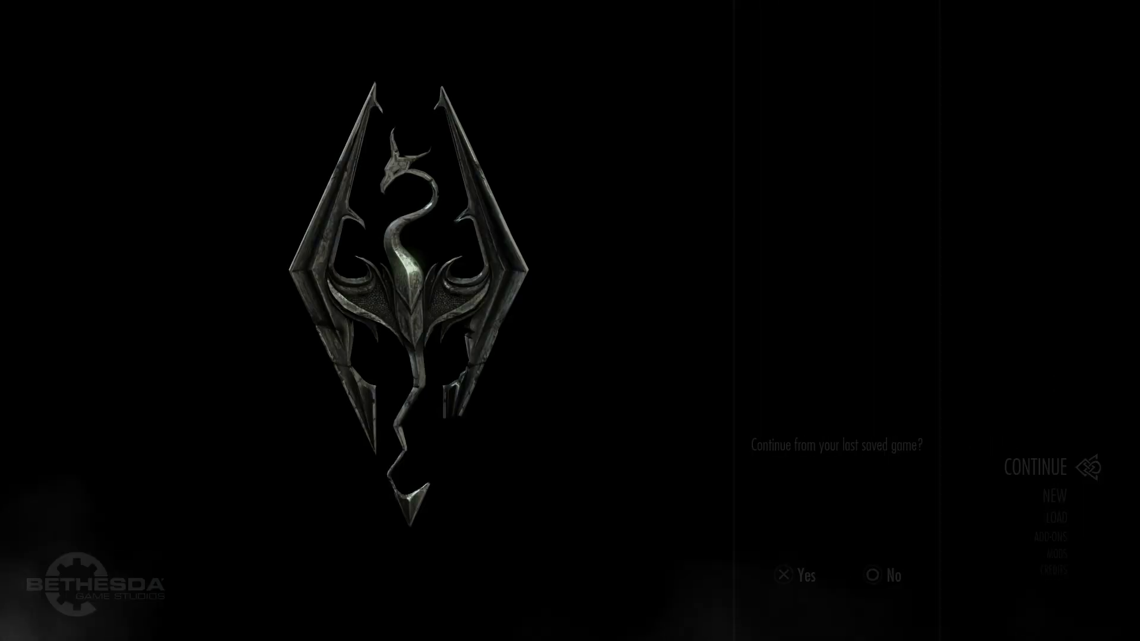
key(Return)
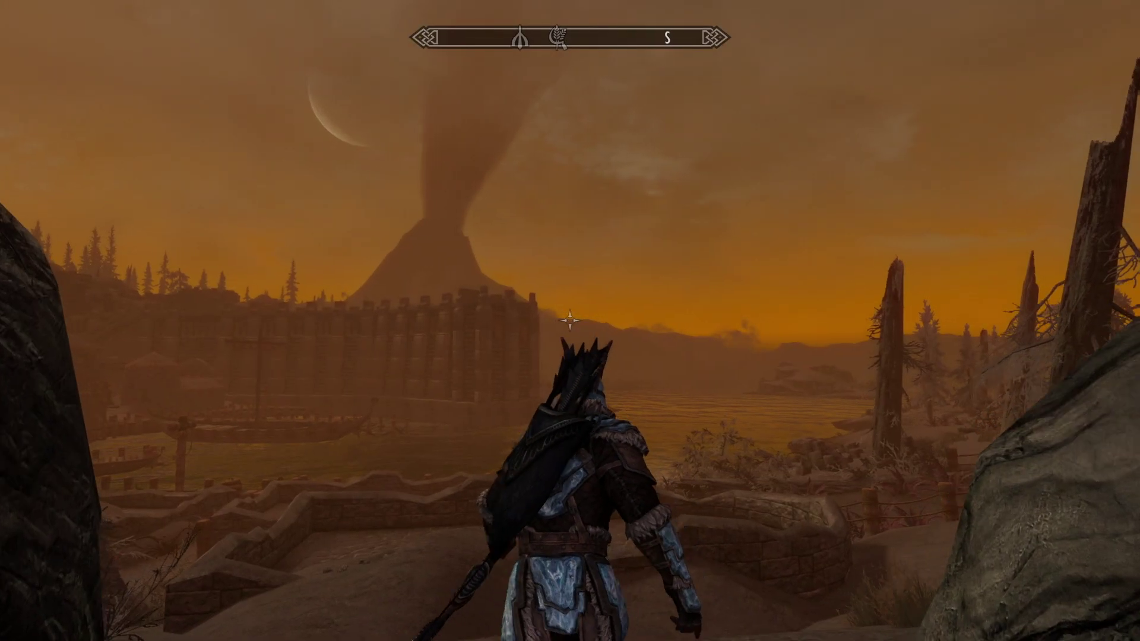
key(w)
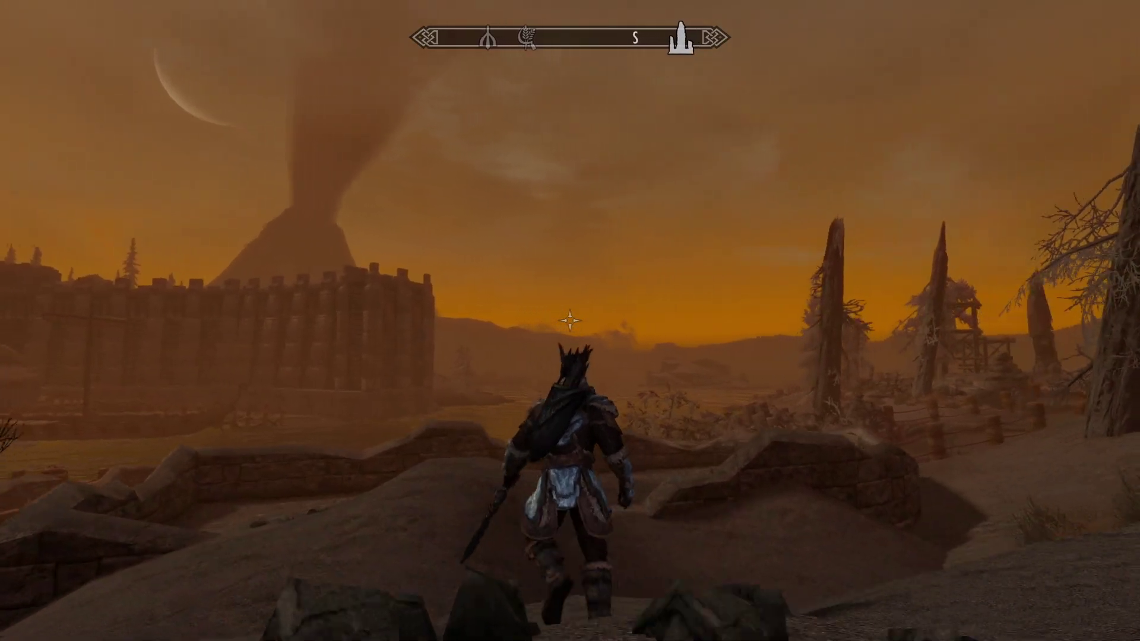